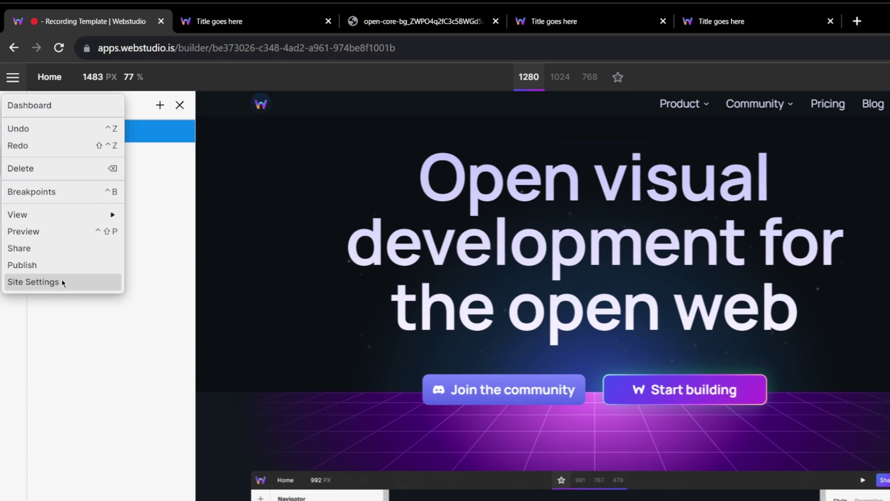
Name the site 'Webstudio: A Visual Site Builder' in the site settings
{"action": "left_click", "coordinate": [63, 282]}
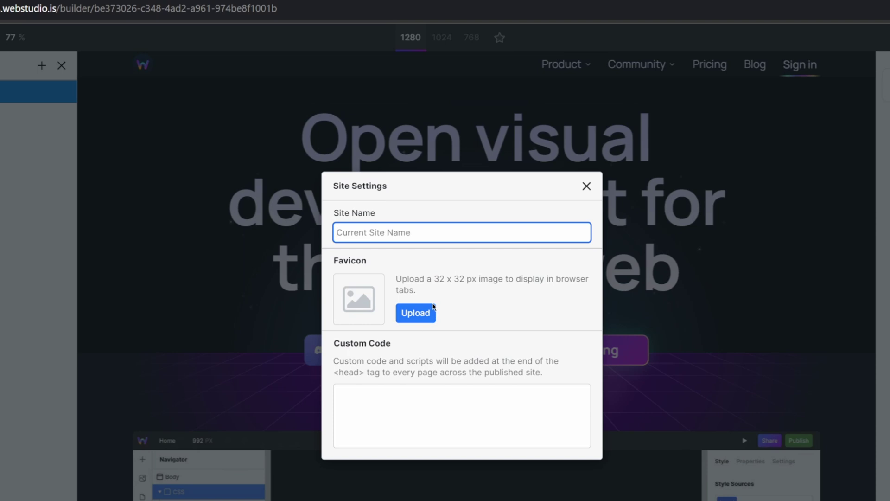
{"action": "type", "text": "Webstudio: "}
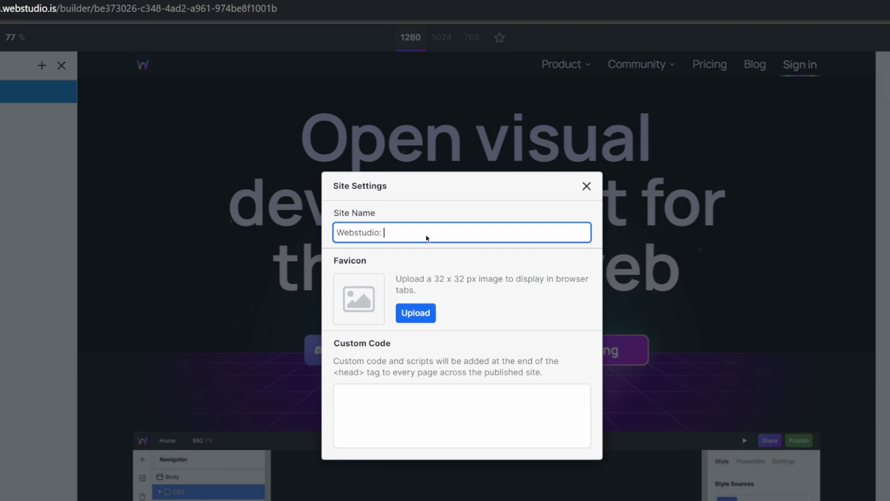
{"action": "type", "text": "A"}
{"action": "key", "text": "BackSpace"}
{"action": "type", "text": "A v"}
{"action": "key", "text": "BackSpace"}
{"action": "type", "text": "Visual Site Builder"}
Set the Webstudio logo as favicon and add the PostHog snippet as custom head code
{"action": "left_click", "coordinate": [415, 313]}
{"action": "left_click", "coordinate": [503, 331]}
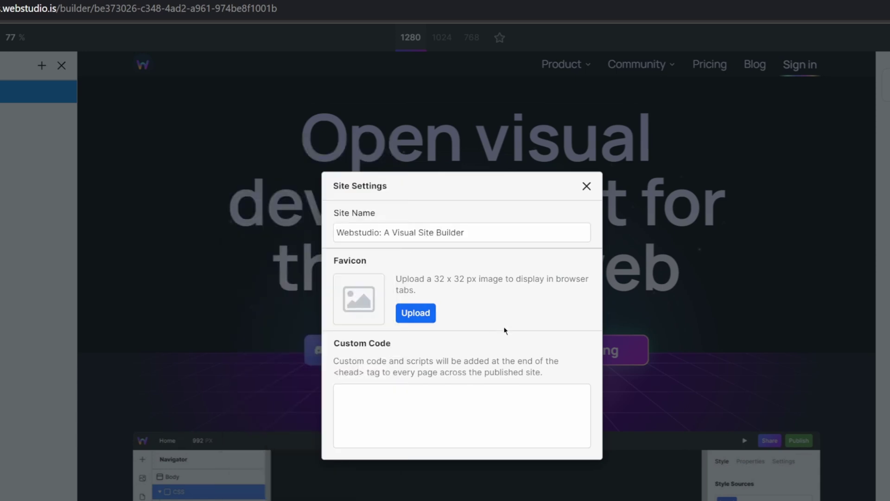
{"action": "left_click", "coordinate": [414, 402]}
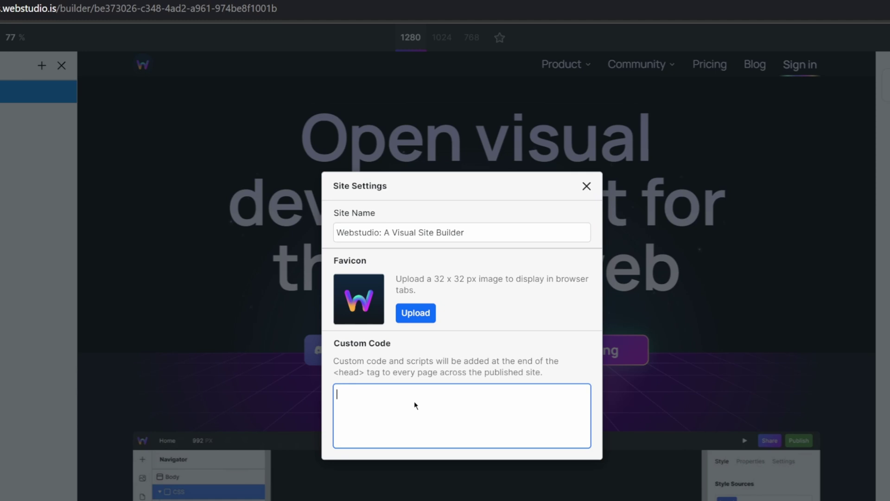
{"action": "key", "text": "ctrl+v"}
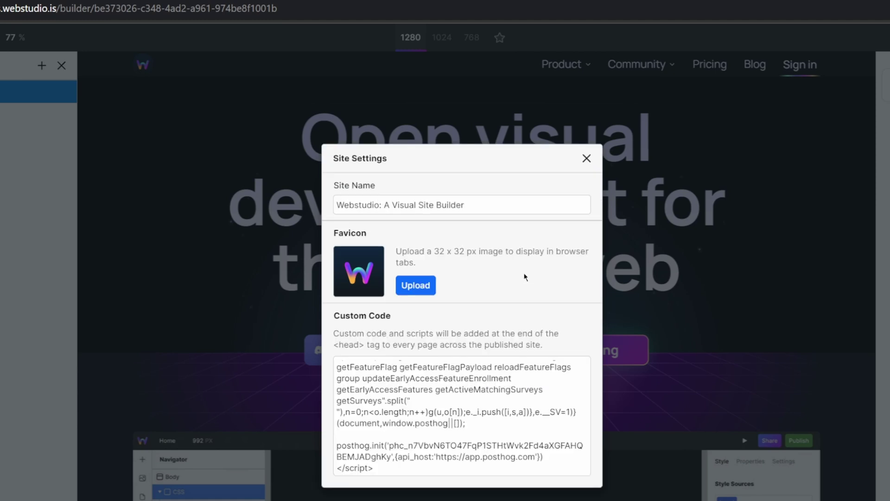
{"action": "left_click", "coordinate": [586, 159]}
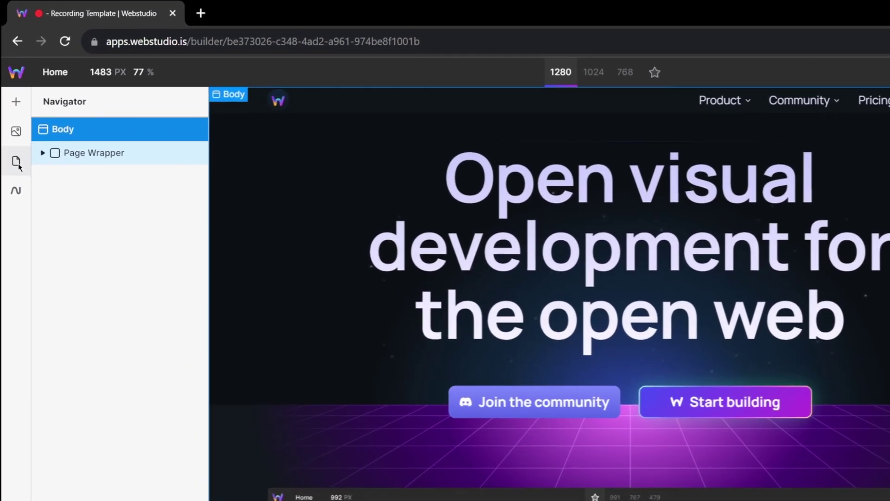
Open the Home page settings and select its 'Webstudio: Open Source Visual Page builder' title and description fields
{"action": "left_click", "coordinate": [11, 131]}
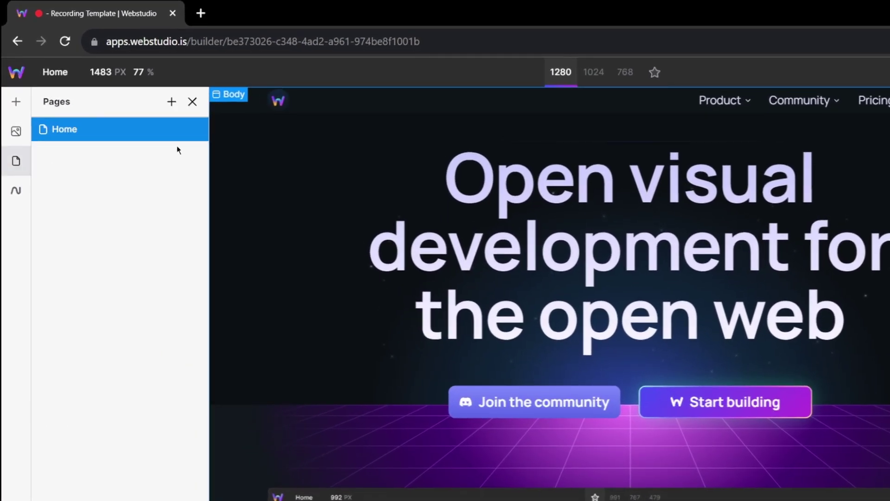
{"action": "left_click", "coordinate": [190, 130]}
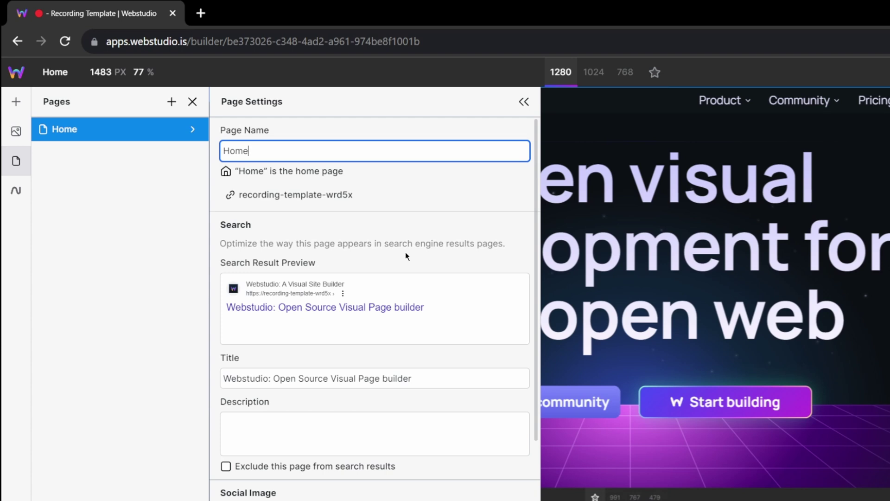
{"action": "scroll", "coordinate": [405, 254], "scroll_direction": "down", "scroll_amount": 2}
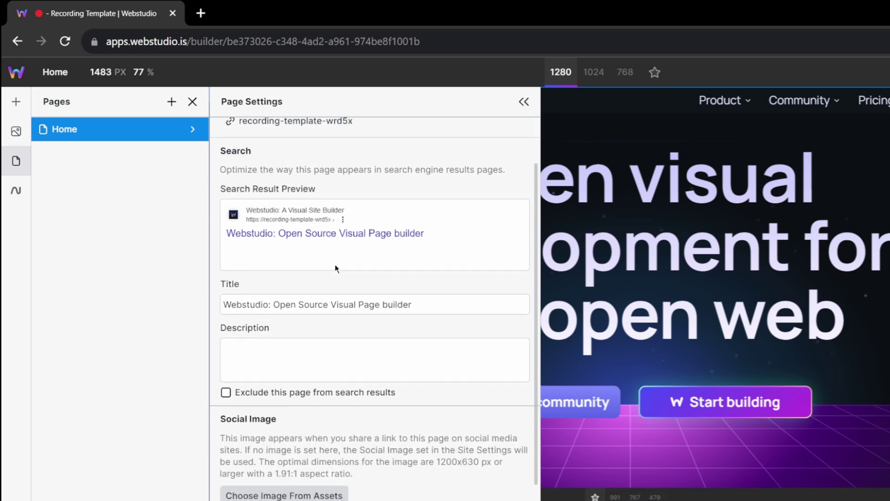
{"action": "left_click_drag", "start_coordinate": [426, 305], "coordinate": [221, 304]}
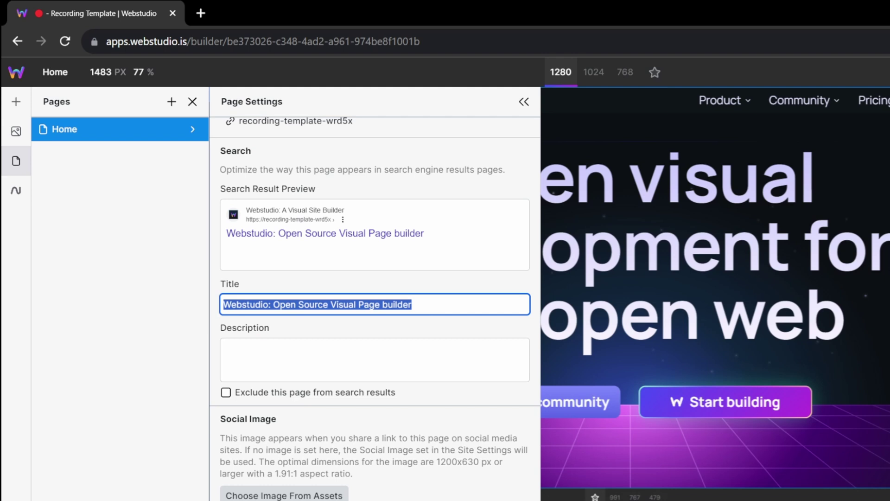
{"action": "left_click", "coordinate": [350, 362]}
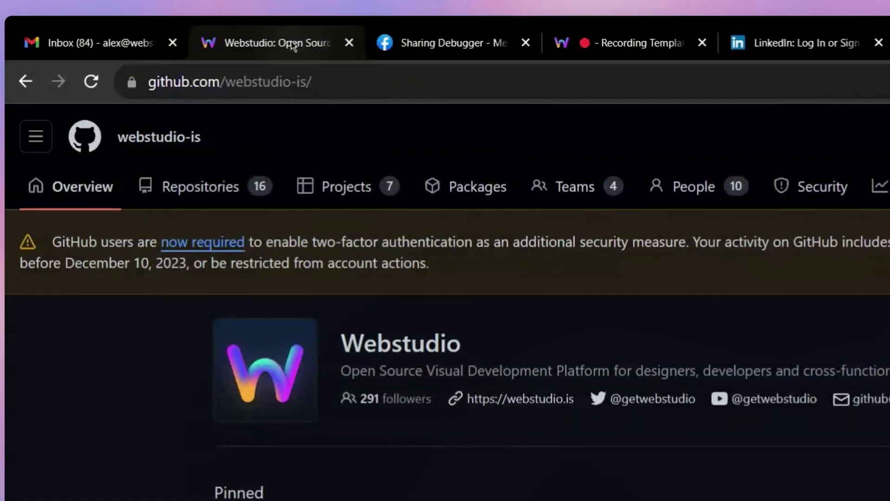
Search Google for Webstudio, then draft an X post 'Checkout my new site' with the site link
{"action": "left_click", "coordinate": [292, 45]}
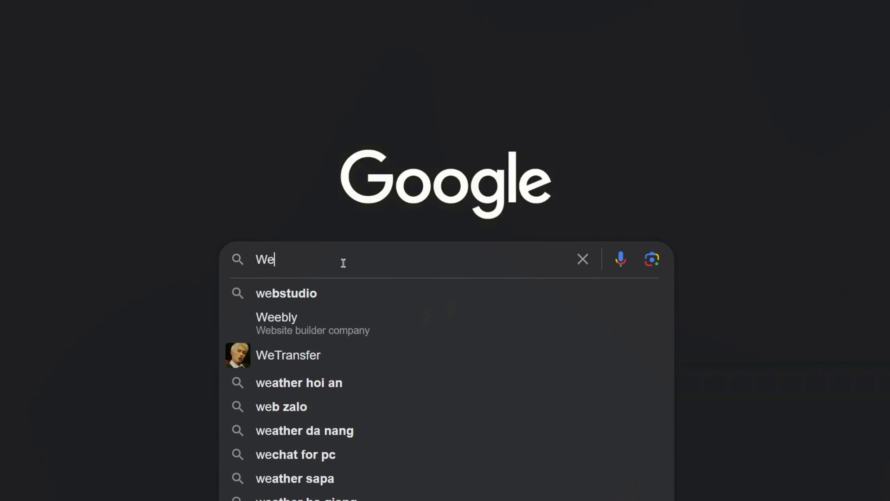
{"action": "type", "text": "bstudio"}
{"action": "key", "text": "Return"}
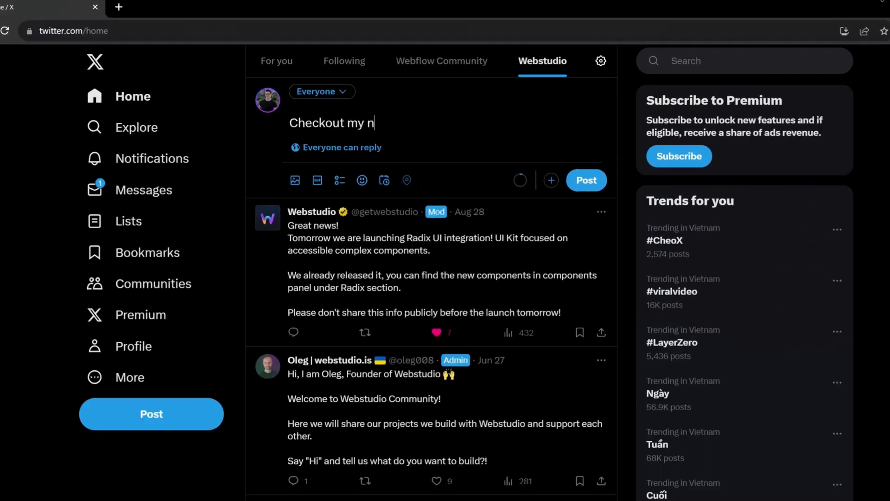
{"action": "type", "text": "ite"}
{"action": "type", "text": "https://seo-launch.wstd.io/"}
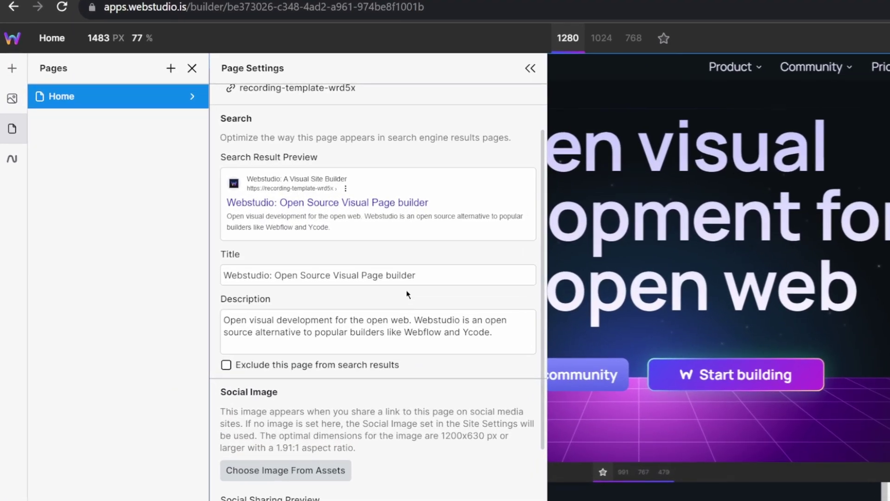
Scroll the Home page settings down past the description to the Social Image section
{"action": "scroll", "coordinate": [402, 290], "scroll_direction": "up", "scroll_amount": 2}
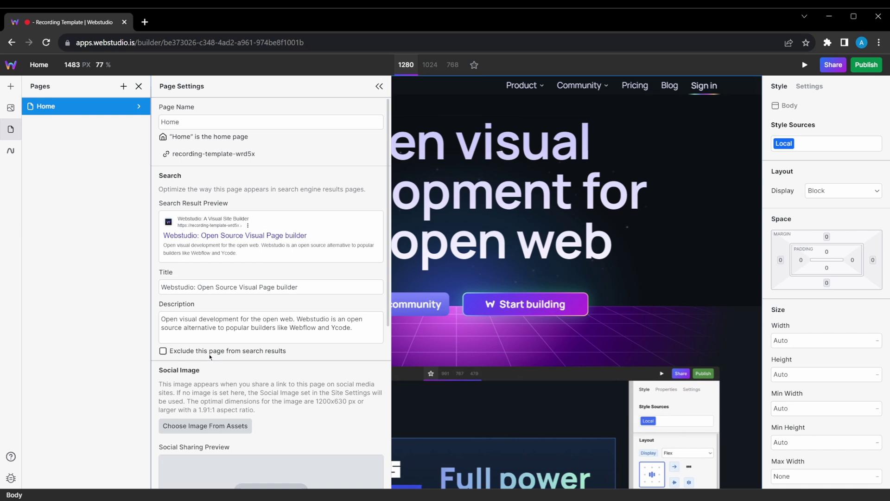
{"action": "scroll", "coordinate": [209, 356], "scroll_direction": "down", "scroll_amount": 3}
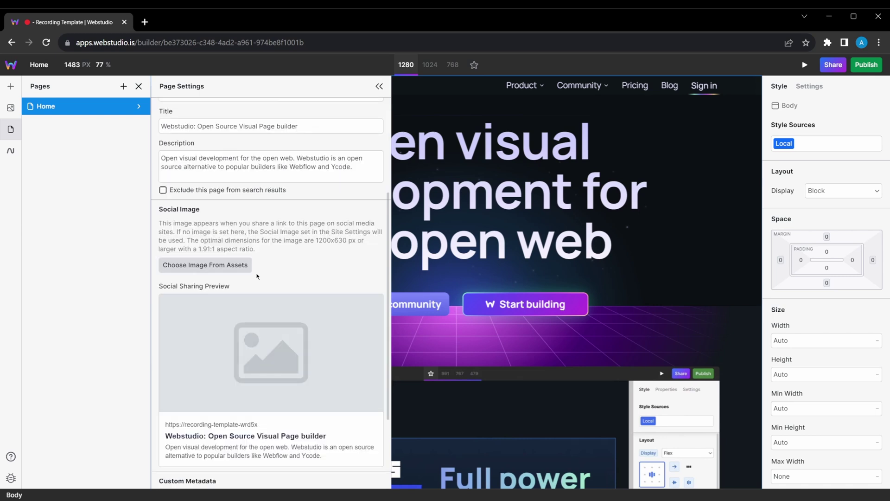
{"action": "scroll", "coordinate": [258, 277], "scroll_direction": "down", "scroll_amount": 1}
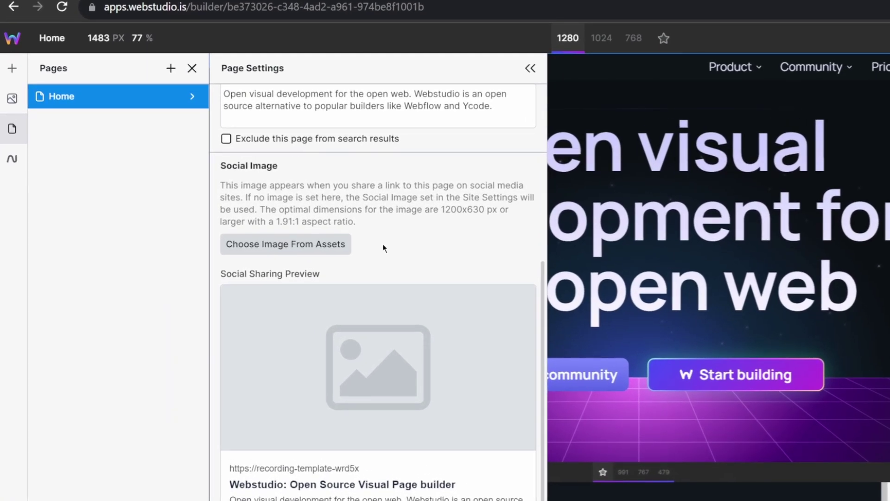
Pick the Homepage screenshot from assets as the Home page's social image
{"action": "left_click", "coordinate": [283, 242]}
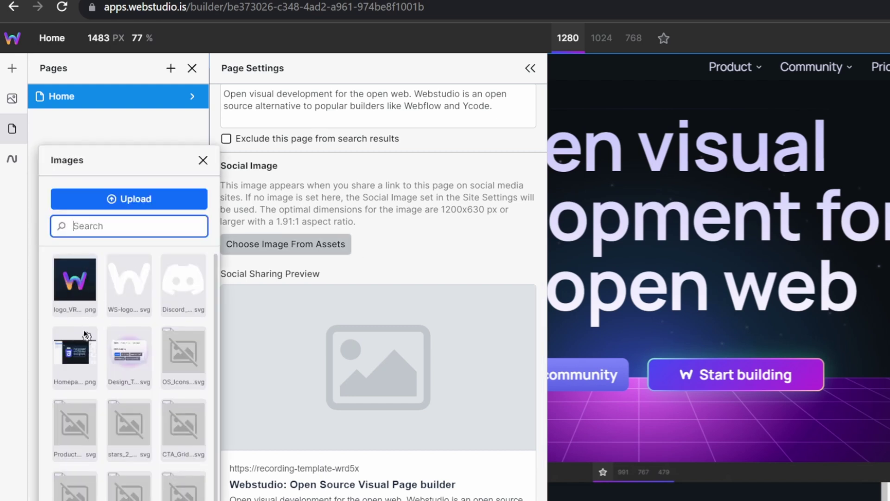
{"action": "left_click", "coordinate": [88, 355]}
{"action": "left_click", "coordinate": [423, 352]}
{"action": "scroll", "coordinate": [423, 351], "scroll_direction": "down", "scroll_amount": 3}
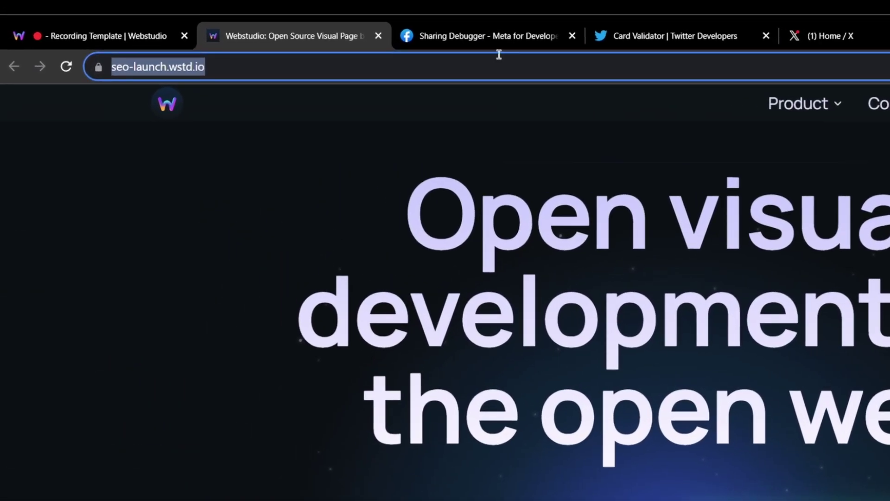
{"action": "left_click", "coordinate": [496, 38]}
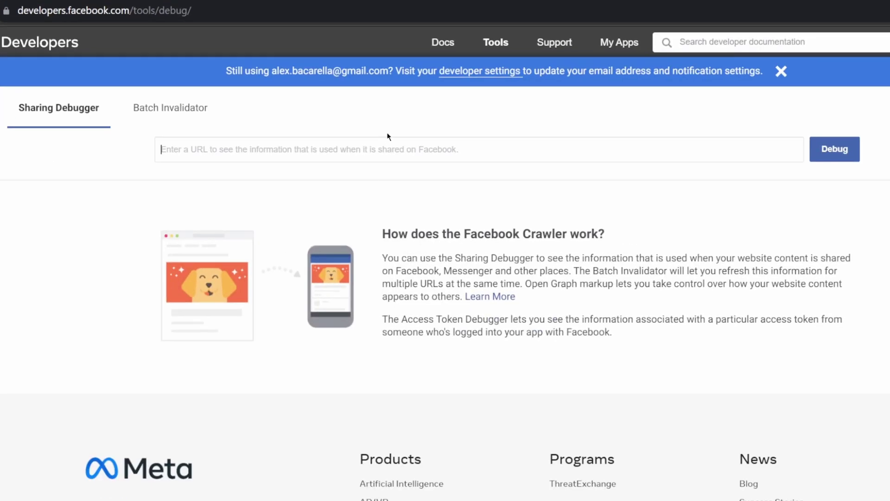
{"action": "type", "text": "https://seo-launch.wstd.io/"}
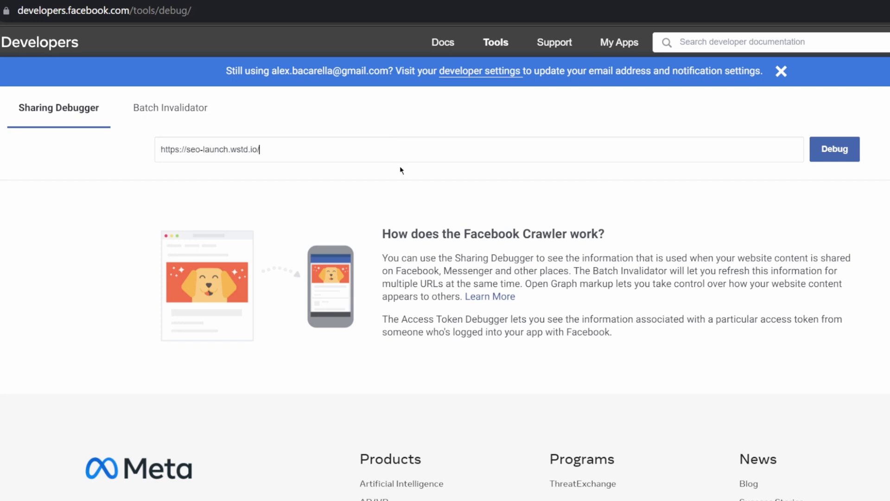
{"action": "left_click", "coordinate": [835, 149]}
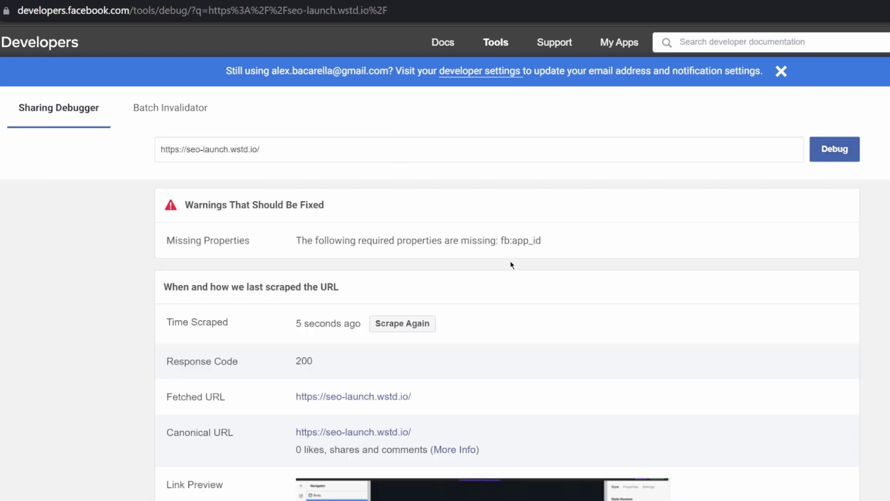
{"action": "scroll", "coordinate": [504, 287], "scroll_direction": "down", "scroll_amount": 5}
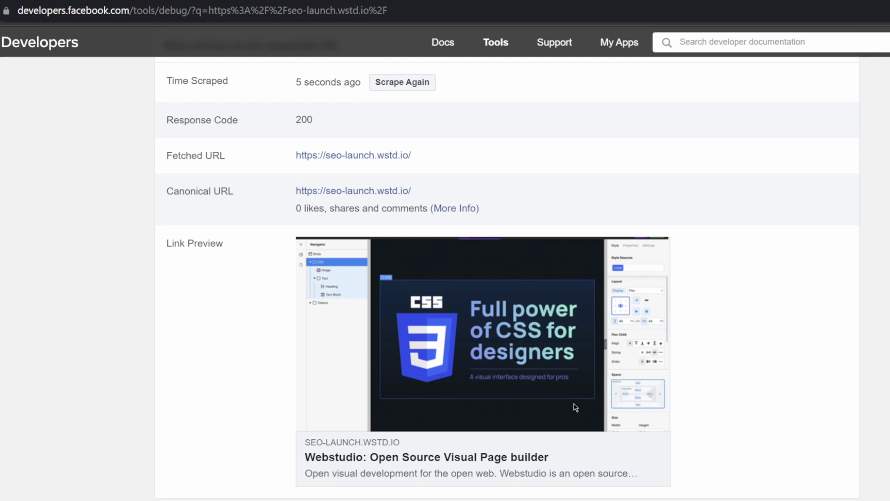
{"action": "scroll", "coordinate": [575, 408], "scroll_direction": "down", "scroll_amount": 8}
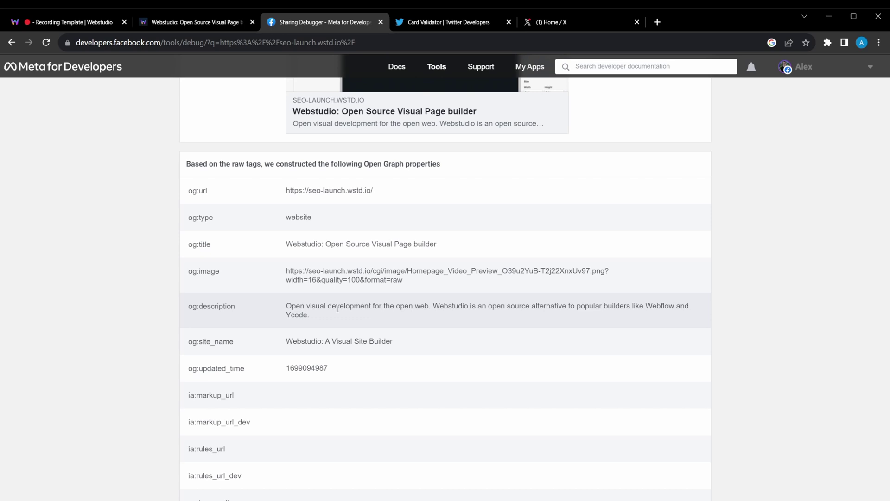
{"action": "key", "text": "ctrl+1"}
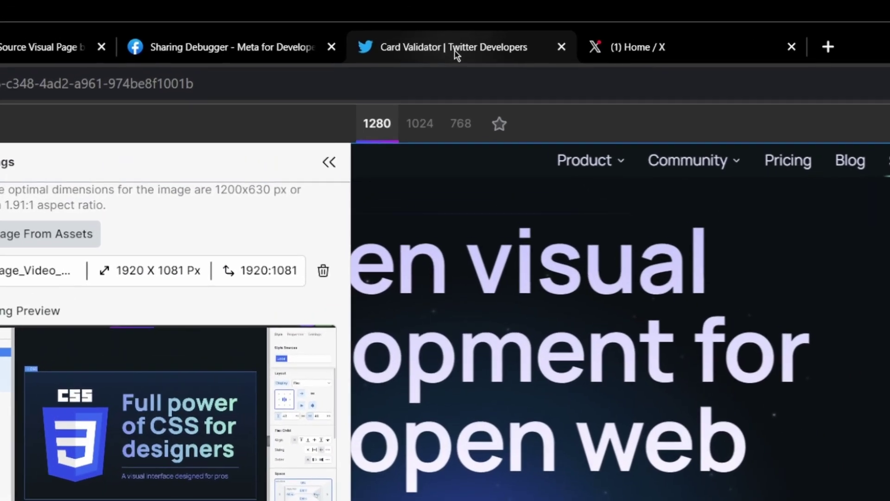
{"action": "left_click", "coordinate": [445, 22]}
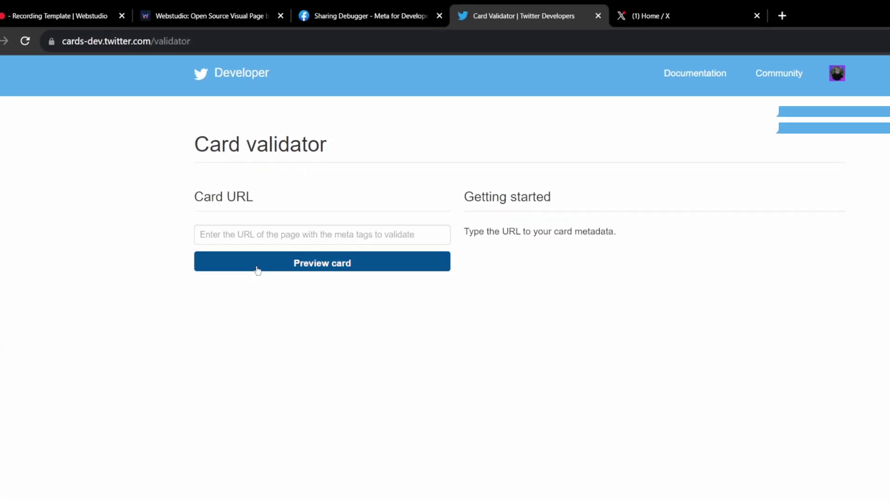
{"action": "left_click", "coordinate": [271, 236]}
{"action": "type", "text": "https://seo-launch.wstd.io/"}
{"action": "left_click", "coordinate": [305, 263]}
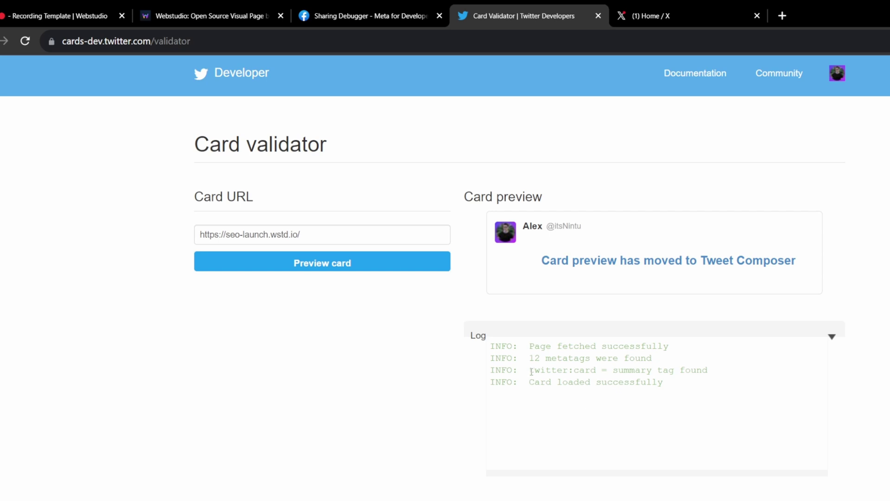
{"action": "left_click_drag", "start_coordinate": [531, 371], "coordinate": [652, 374]}
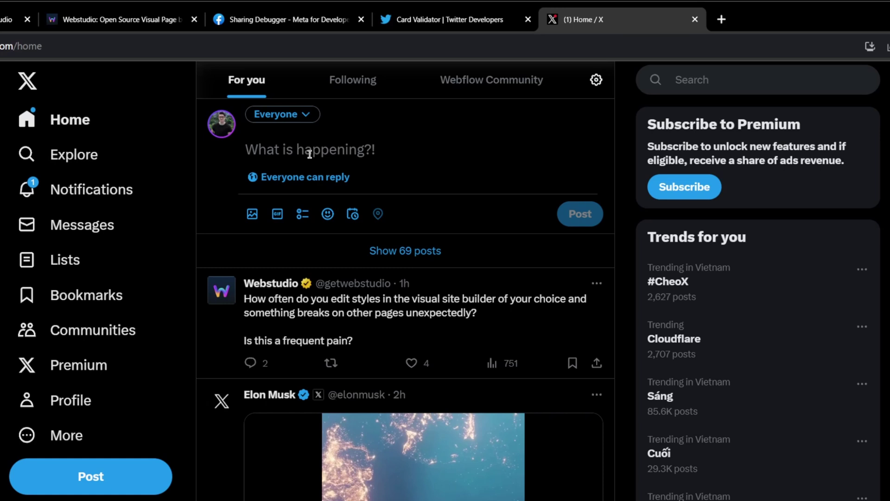
{"action": "type", "text": "https://seo-launch.wstd.io/"}
{"action": "left_click", "coordinate": [580, 214]}
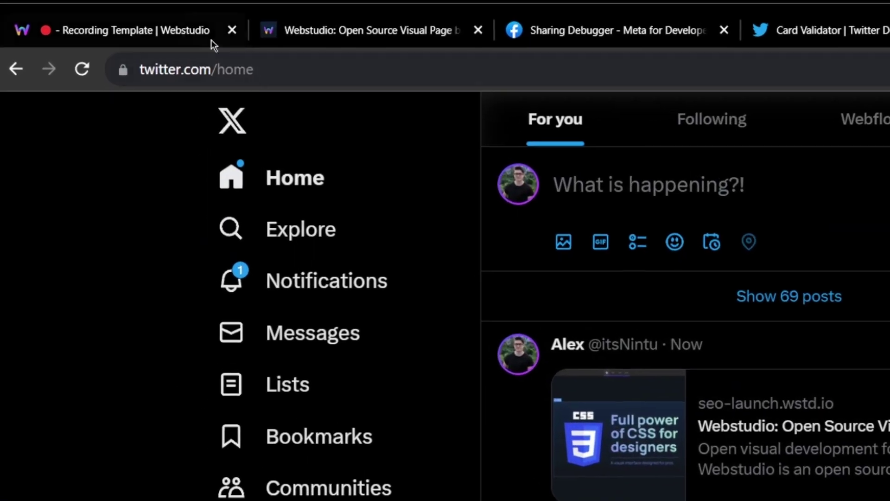
Add Home page custom metadata with property twitter:card and content summary_large_image
{"action": "left_click", "coordinate": [47, 28]}
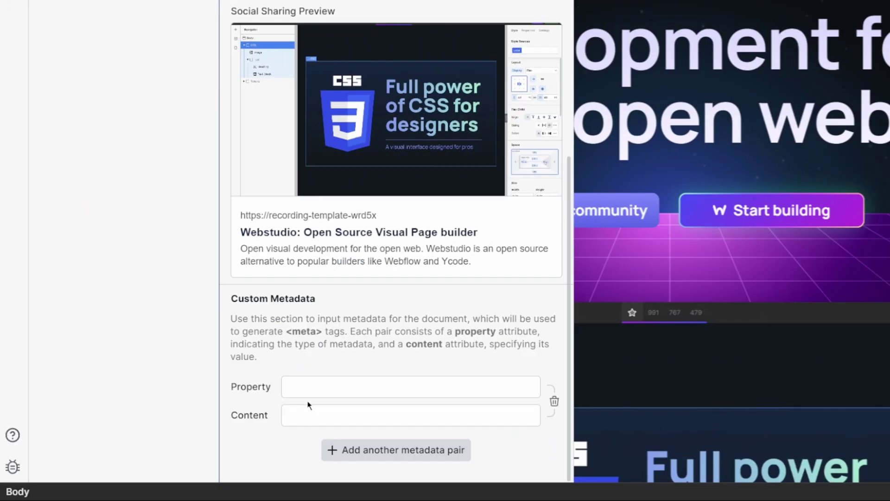
{"action": "left_click", "coordinate": [320, 385]}
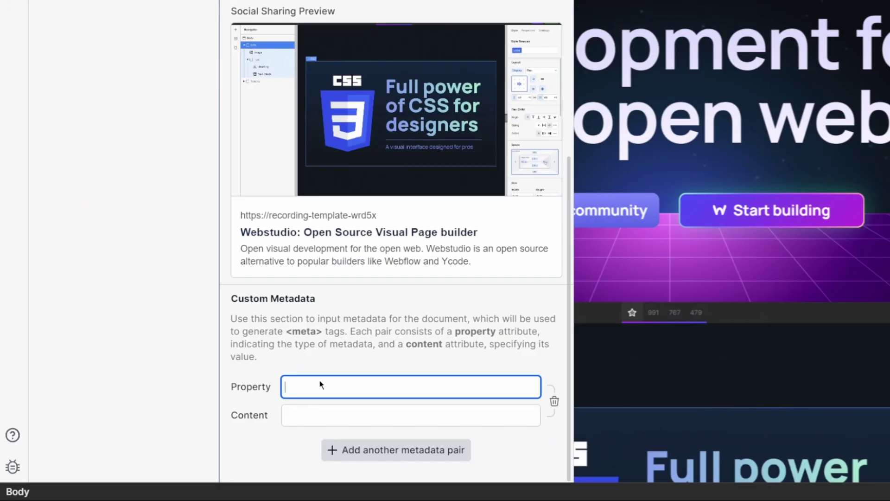
{"action": "left_click", "coordinate": [523, 470]}
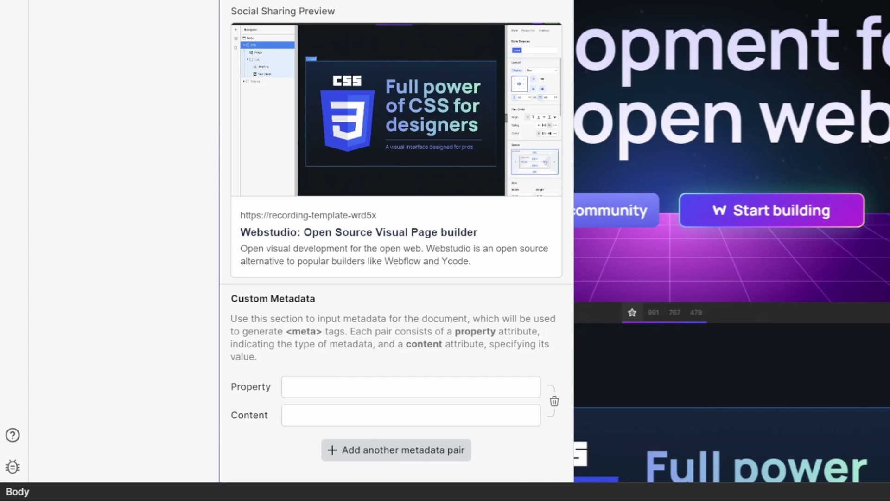
{"action": "left_click", "coordinate": [379, 392]}
{"action": "type", "text": "twitter:card"}
{"action": "left_click", "coordinate": [324, 417]}
{"action": "type", "text": "summary_large_image"}
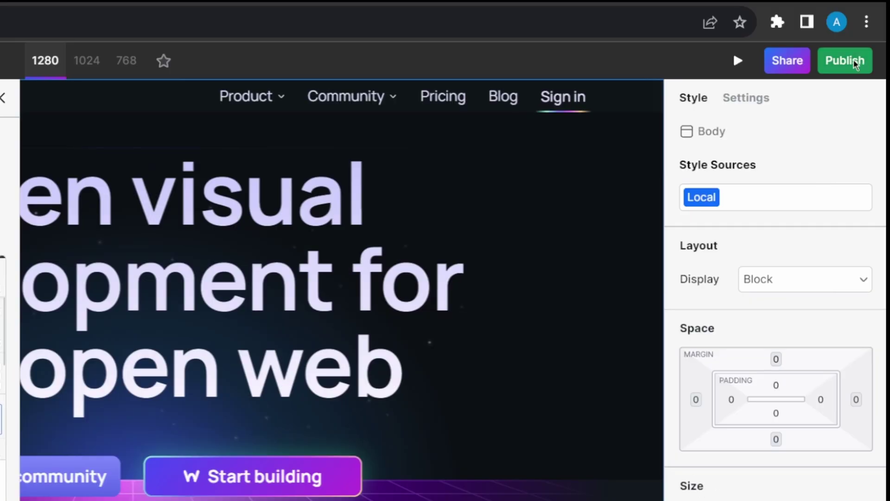
Republish the site and re-run the card preview, confirming twitter:card = summary_large_image
{"action": "left_click", "coordinate": [845, 60]}
{"action": "left_click", "coordinate": [713, 258]}
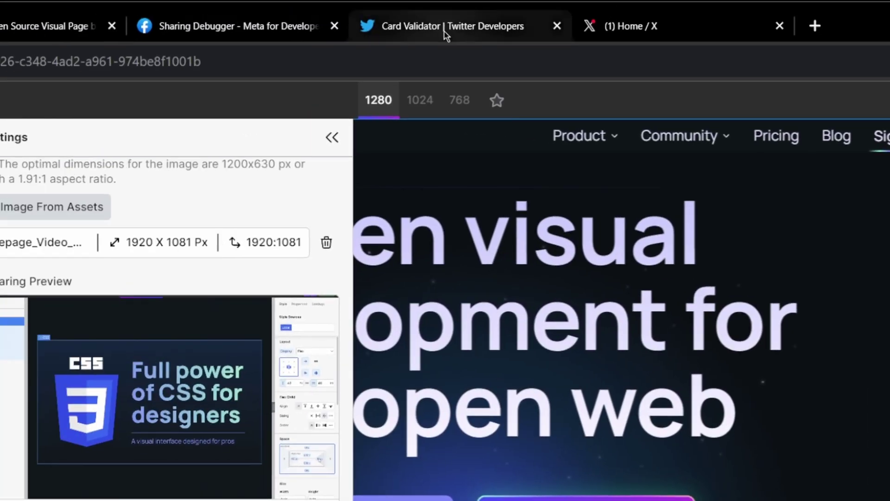
{"action": "left_click", "coordinate": [444, 32]}
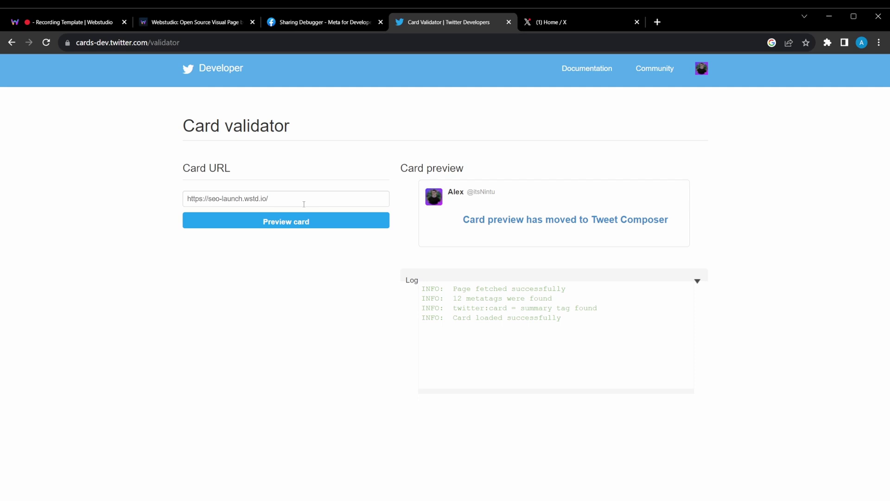
{"action": "left_click", "coordinate": [305, 220]}
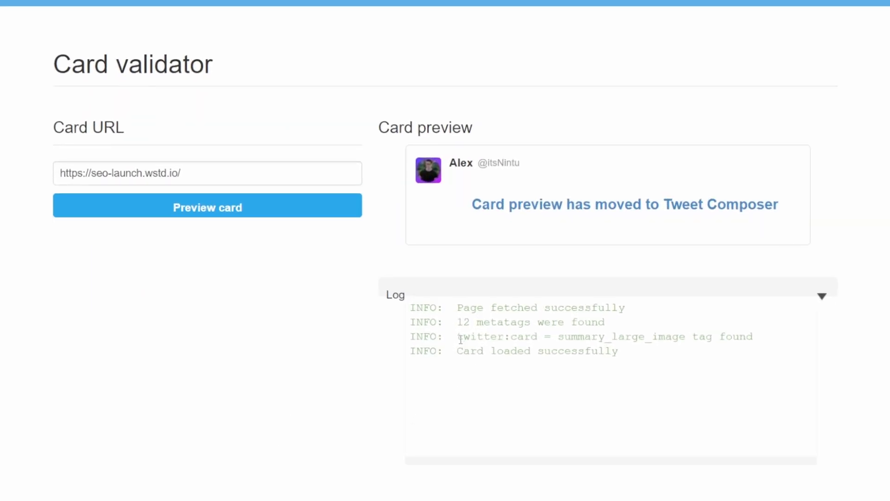
{"action": "left_click_drag", "start_coordinate": [460, 339], "coordinate": [754, 335]}
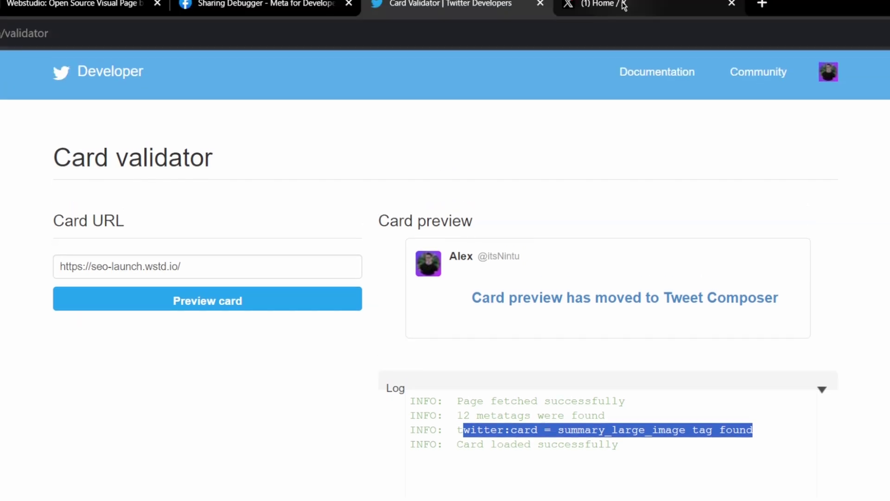
Reload X and scroll to the seo-launch.wstd.io post showing the large 'Full power of CSS for designers' card
{"action": "left_click", "coordinate": [612, 6]}
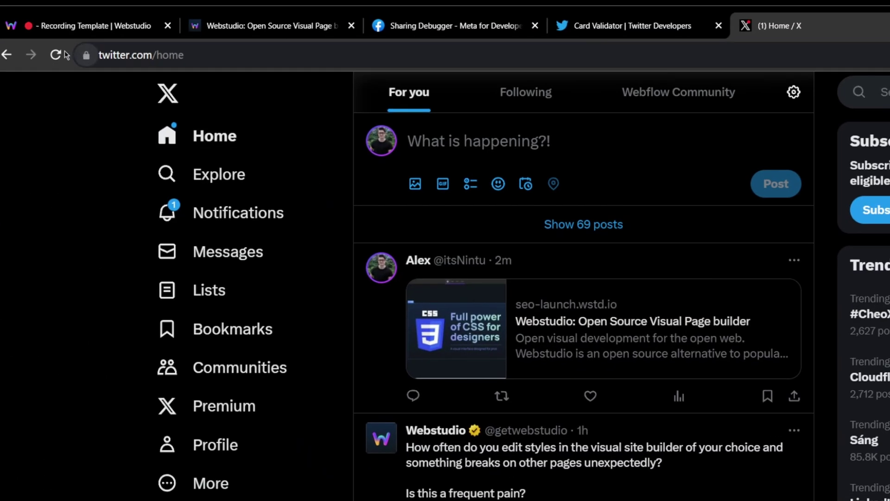
{"action": "left_click", "coordinate": [56, 55]}
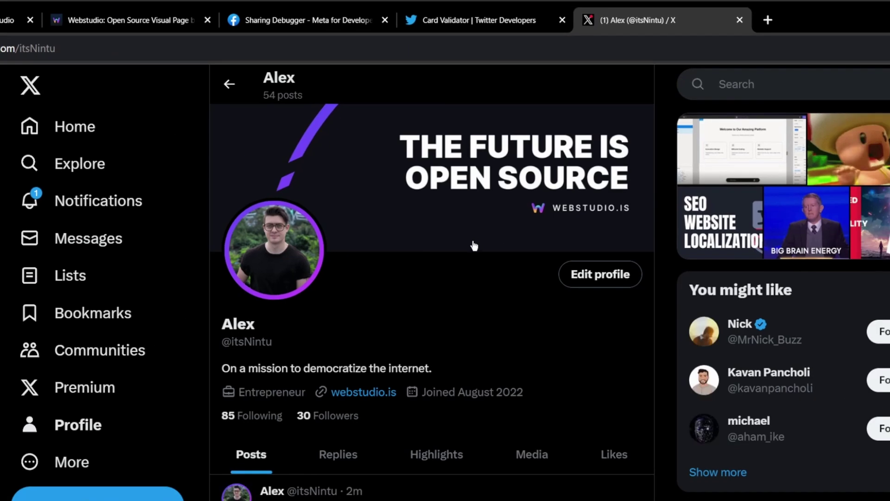
{"action": "scroll", "coordinate": [469, 256], "scroll_direction": "down", "scroll_amount": 5}
{"action": "scroll", "coordinate": [470, 256], "scroll_direction": "down", "scroll_amount": 2}
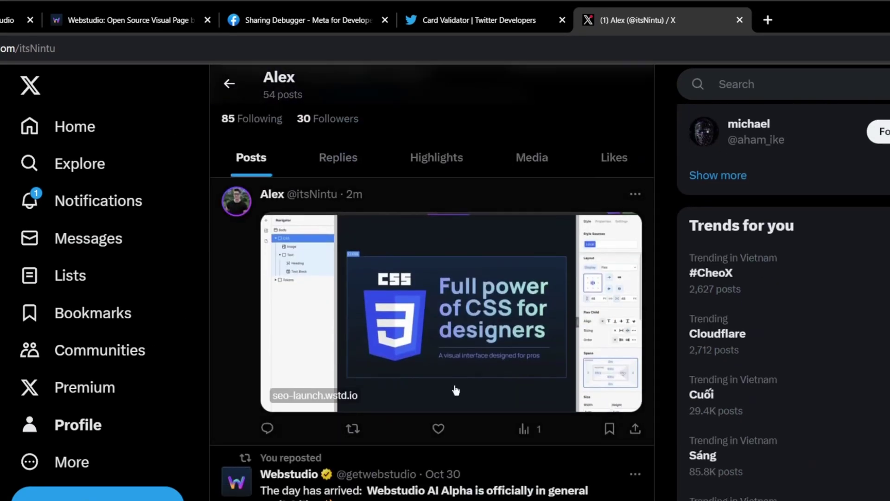